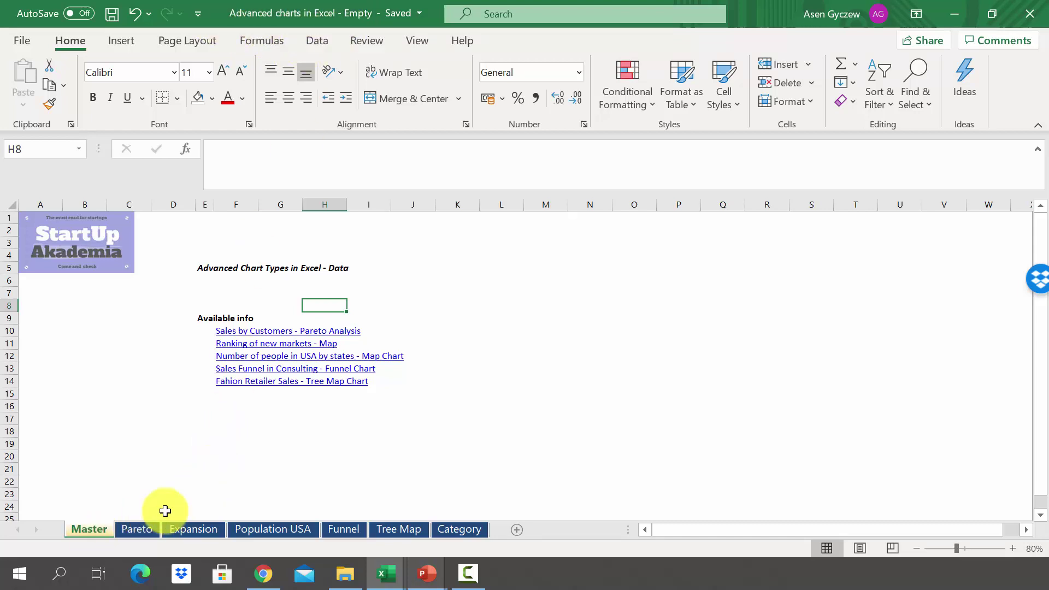
# Step: Go to the Pareto sheet holding the customer sales table and its chart
pyautogui.click(149, 528)
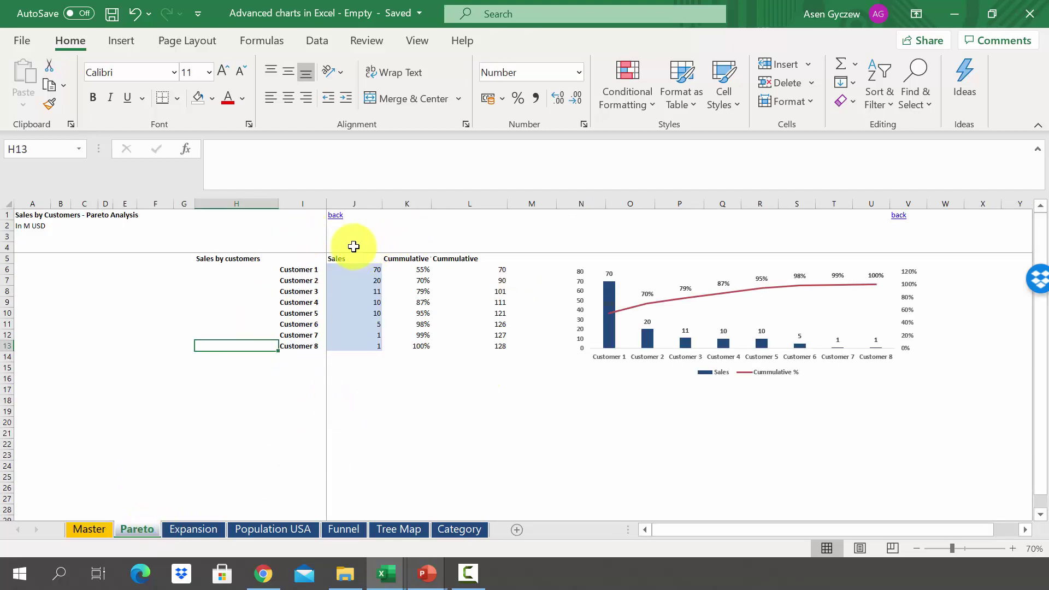
pyautogui.click(302, 269)
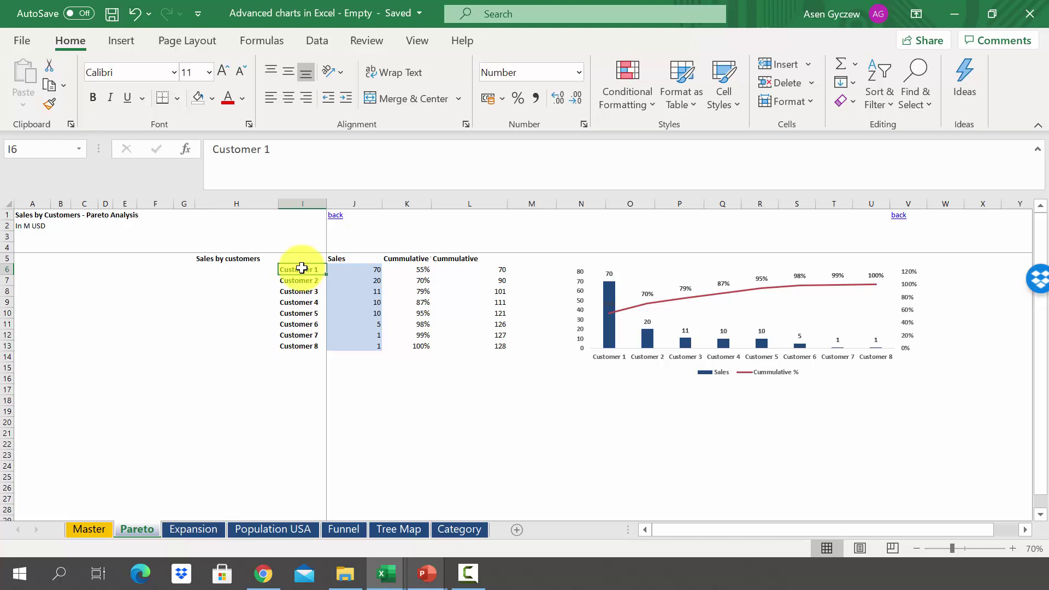
pyautogui.click(360, 204)
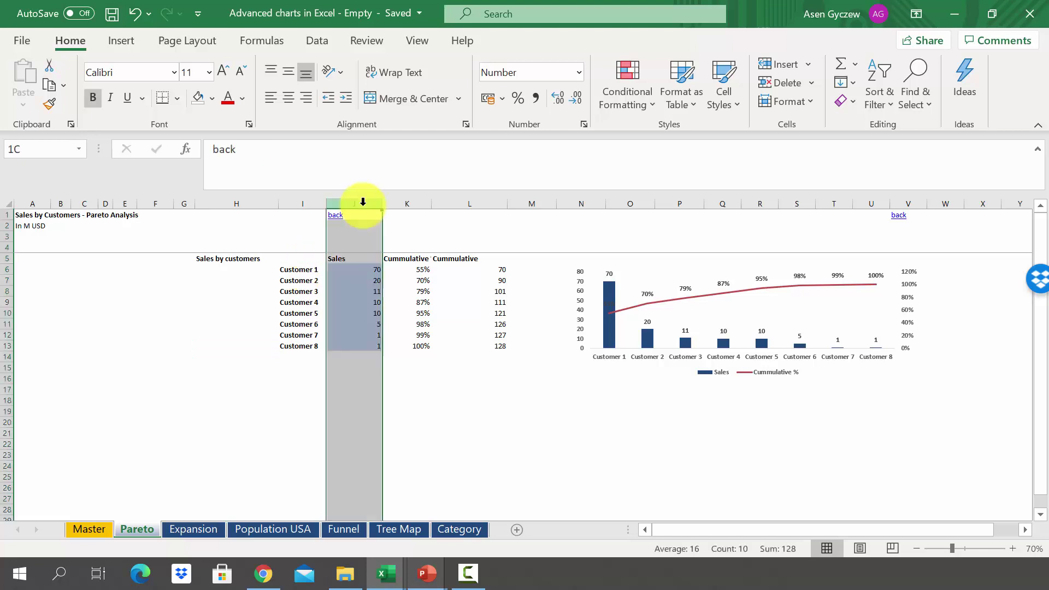
pyautogui.click(456, 200)
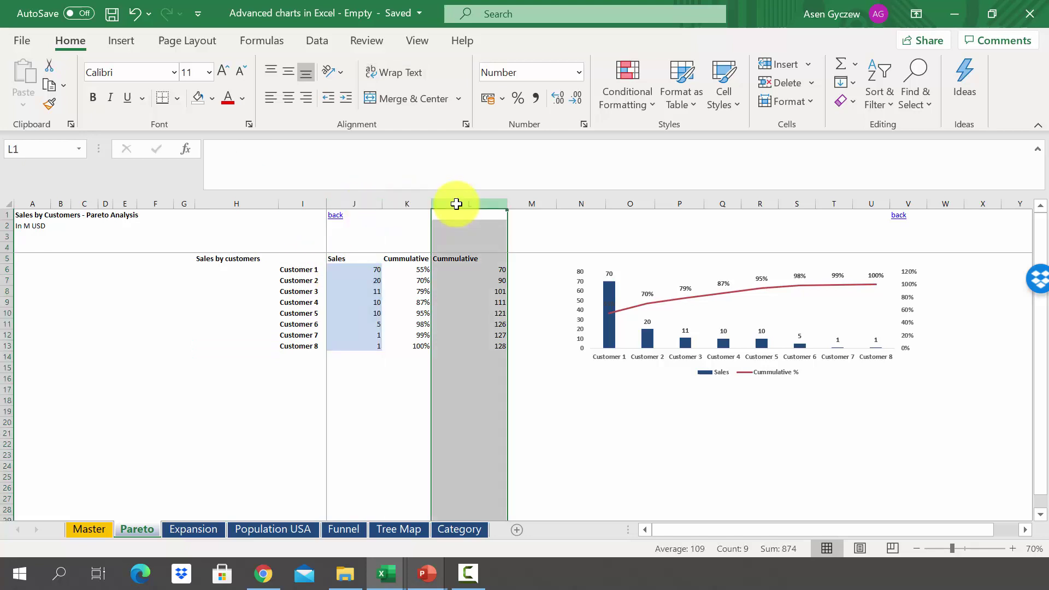
pyautogui.click(447, 265)
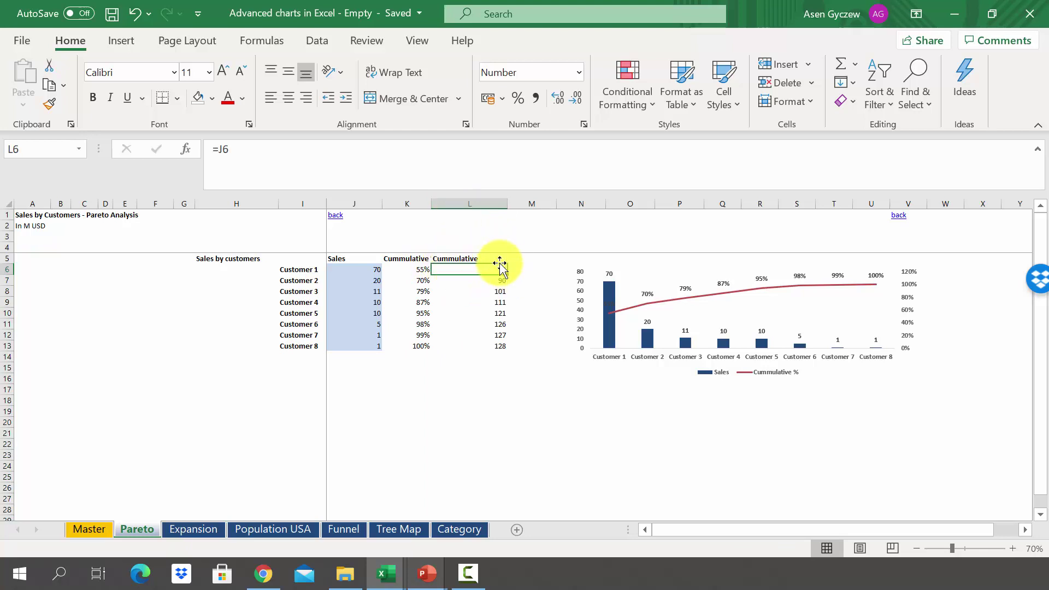
pyautogui.click(491, 281)
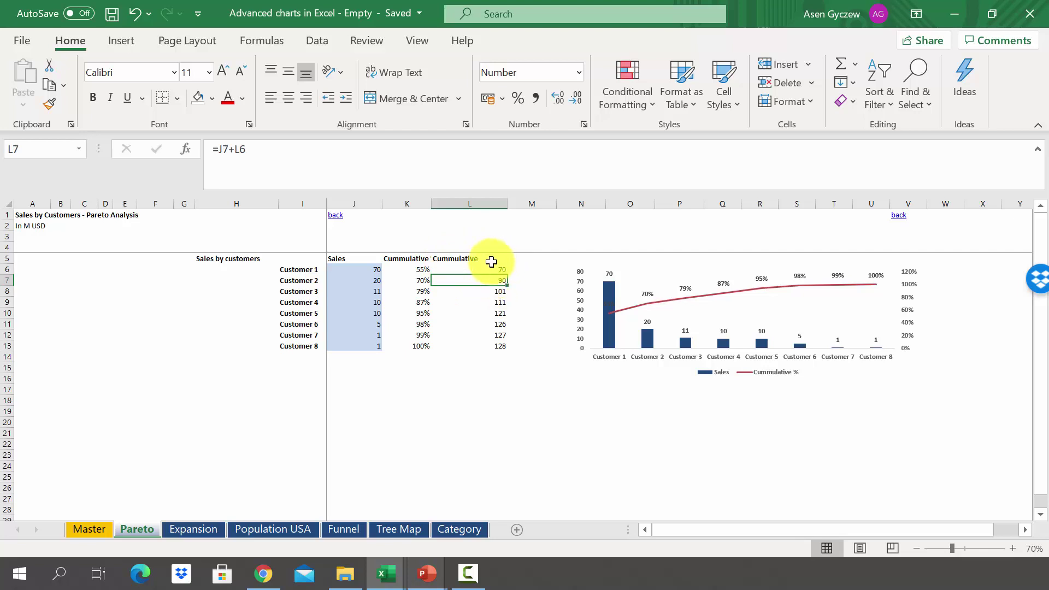
pyautogui.click(452, 185)
pyautogui.press('Return')
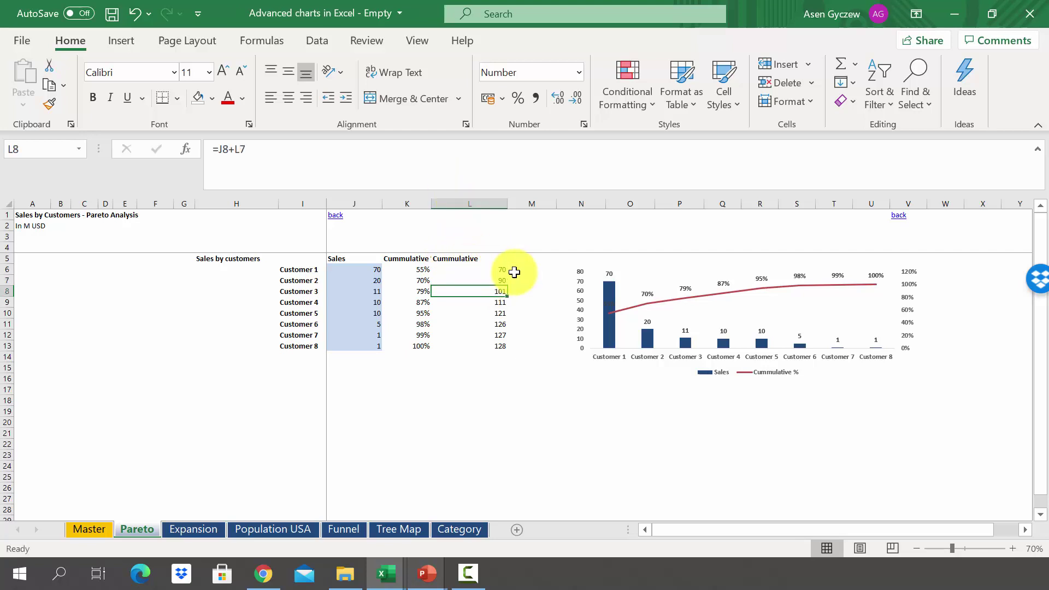
pyautogui.click(481, 346)
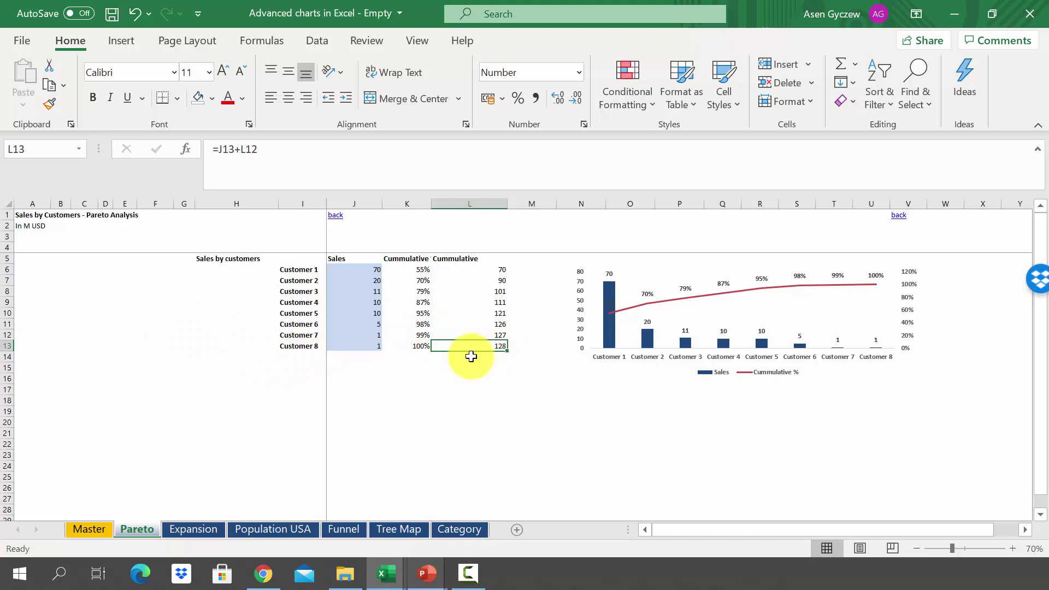
pyautogui.click(467, 204)
pyautogui.click(437, 269)
pyautogui.click(419, 268)
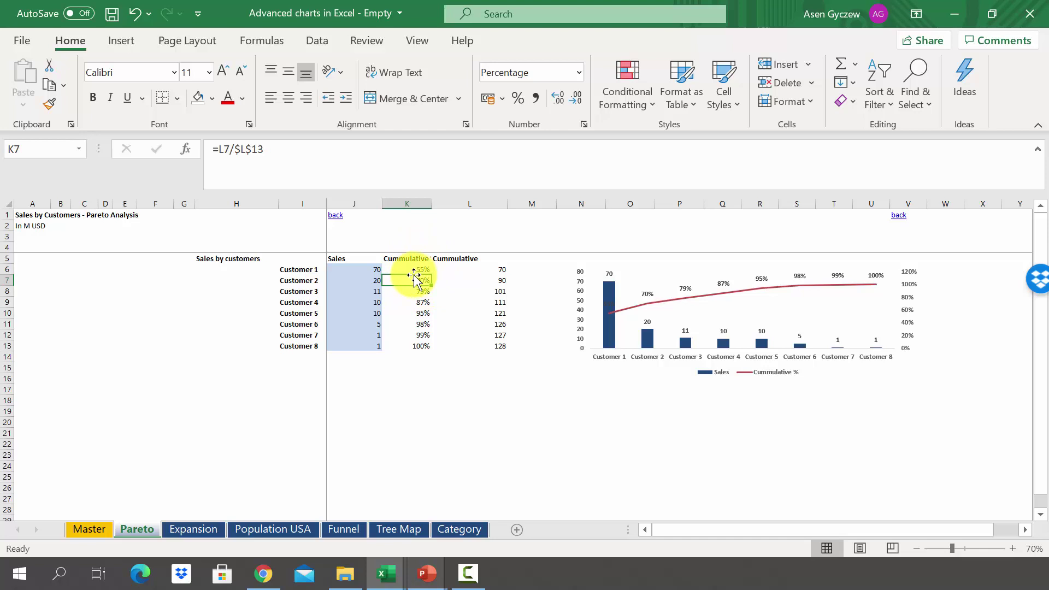
pyautogui.moveTo(414, 279); pyautogui.dragTo(417, 277)
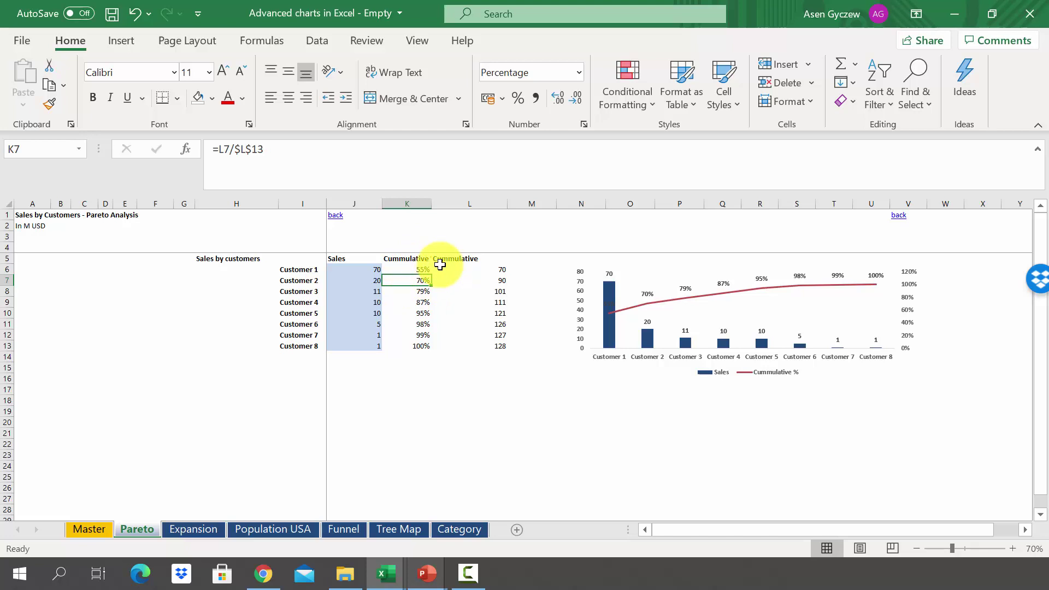
pyautogui.click(410, 291)
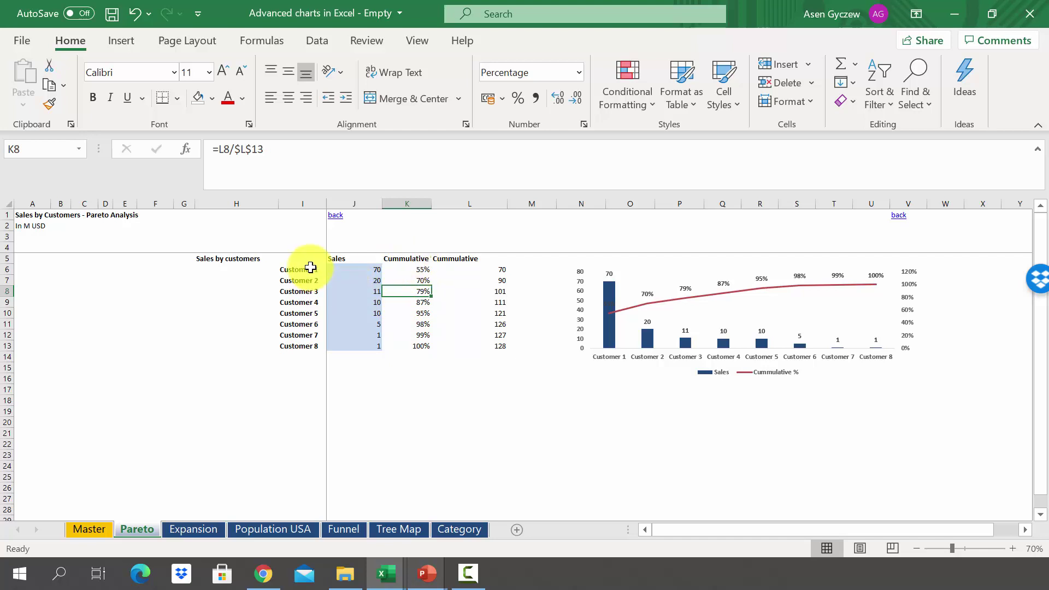
# Step: Select I5:K13, covering the customer names, Sales and Cummulative % columns with headers
pyautogui.moveTo(310, 268); pyautogui.dragTo(363, 346)
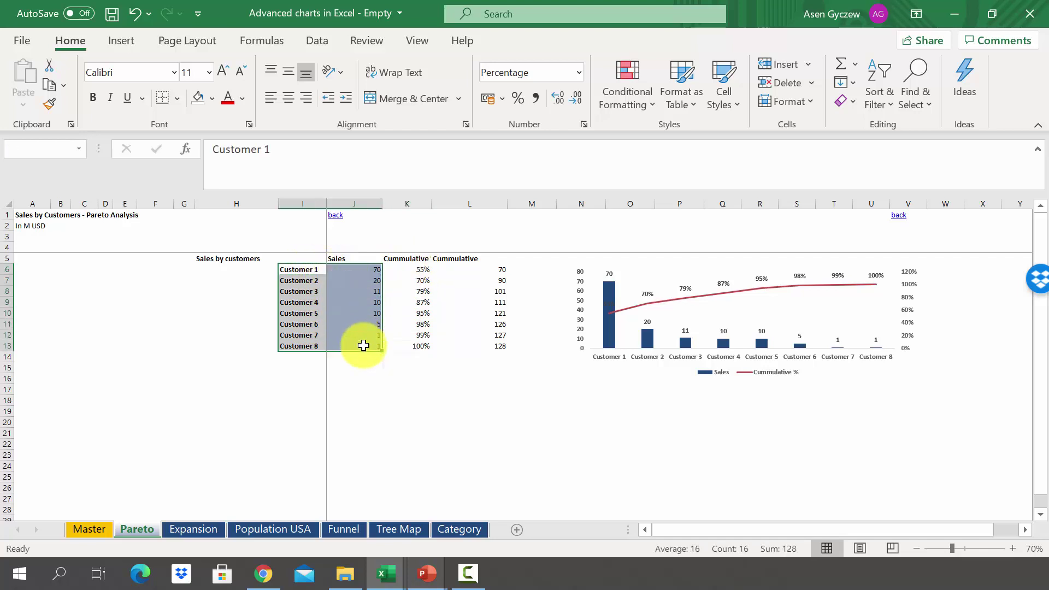
pyautogui.click(306, 268)
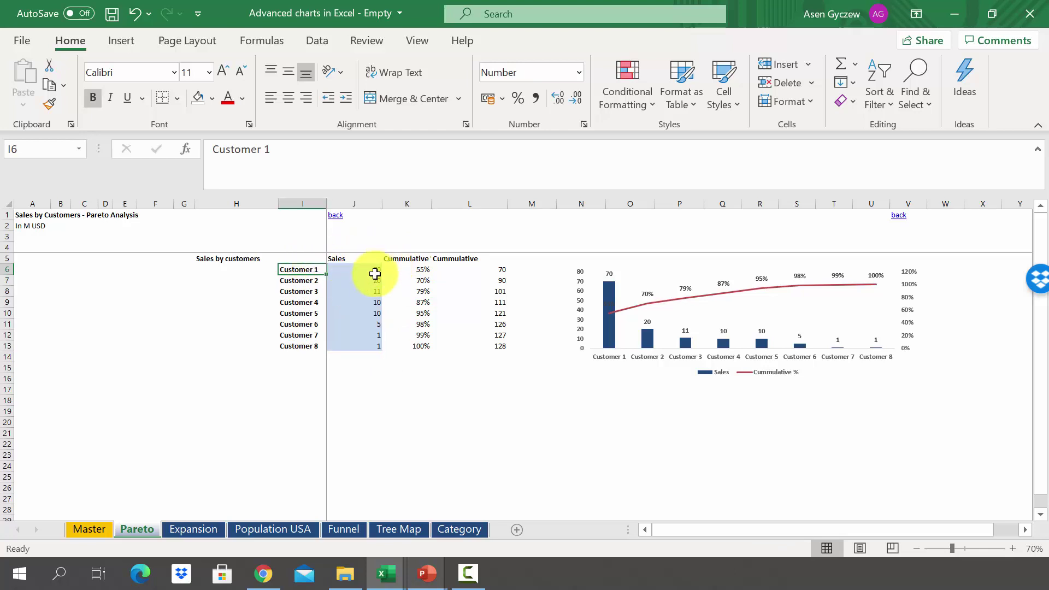
pyautogui.click(355, 348)
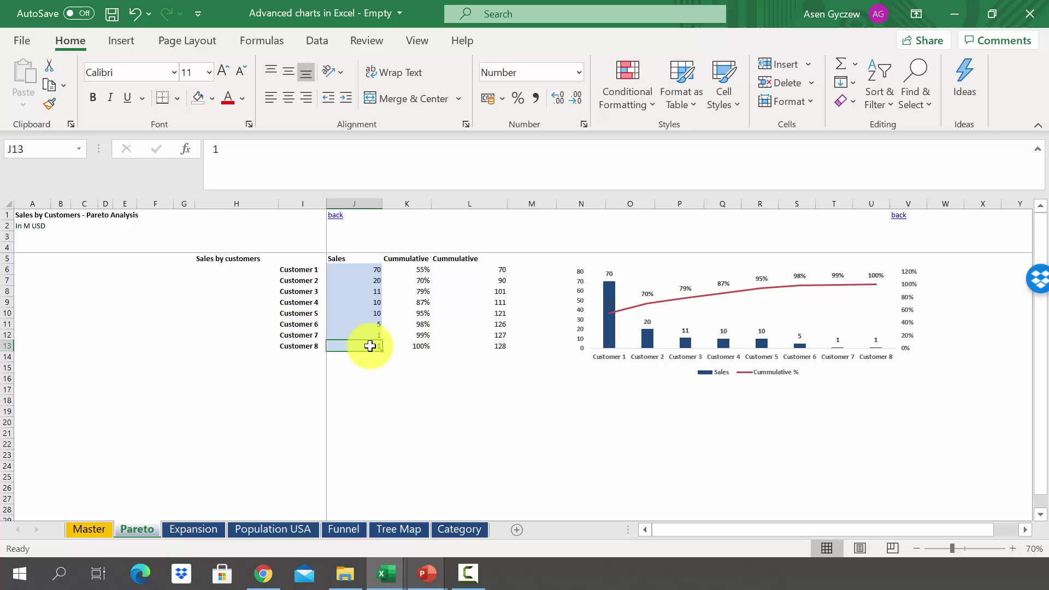
pyautogui.moveTo(339, 267); pyautogui.dragTo(335, 343)
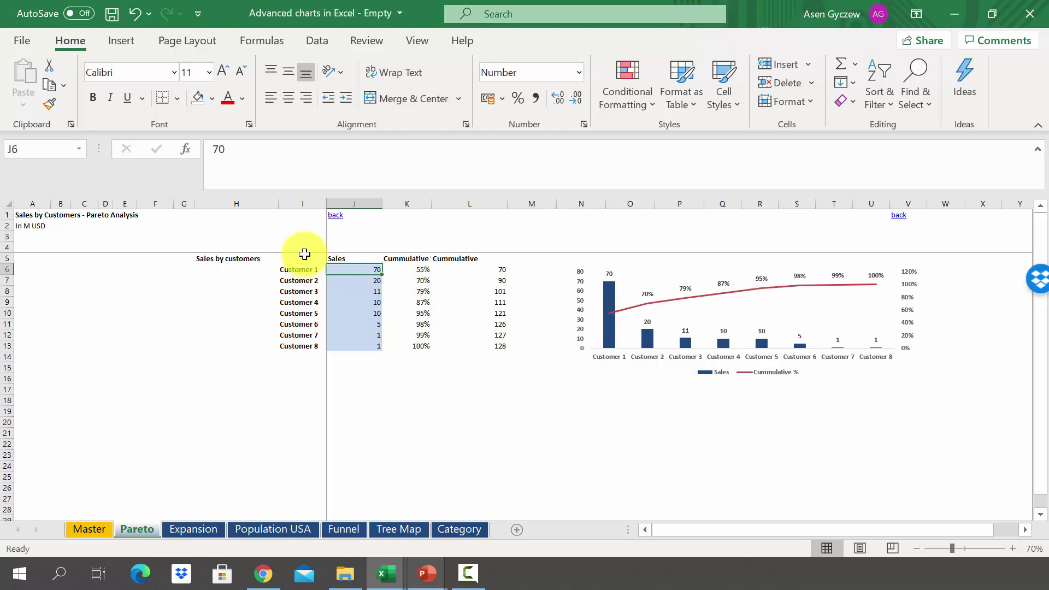
pyautogui.moveTo(300, 258); pyautogui.dragTo(412, 348)
# Step: Insert a clustered column chart of the selected data and bring up Change Chart Type
pyautogui.click(116, 38)
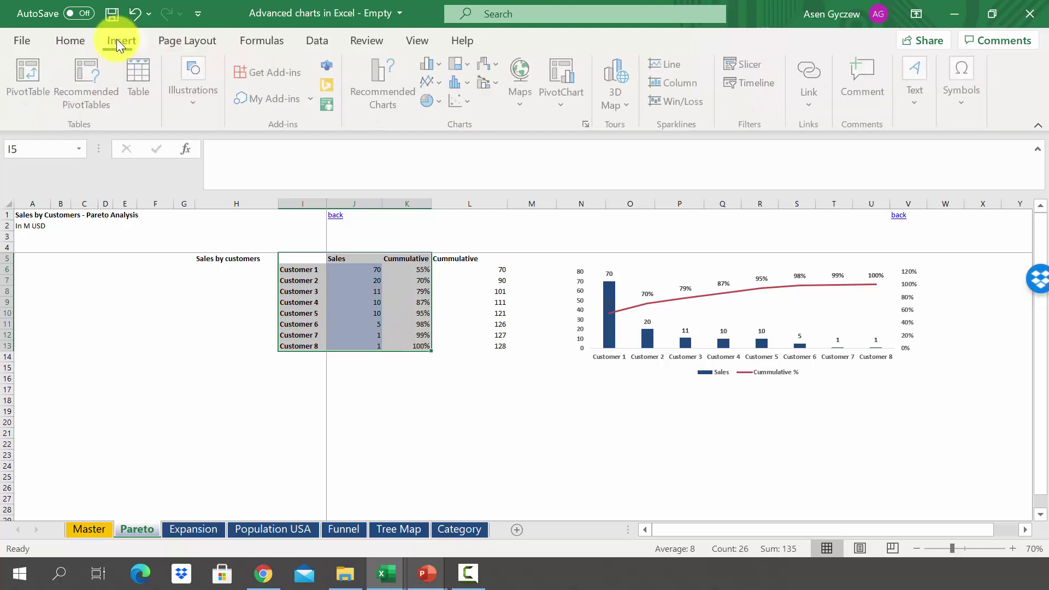
pyautogui.click(432, 65)
pyautogui.click(458, 139)
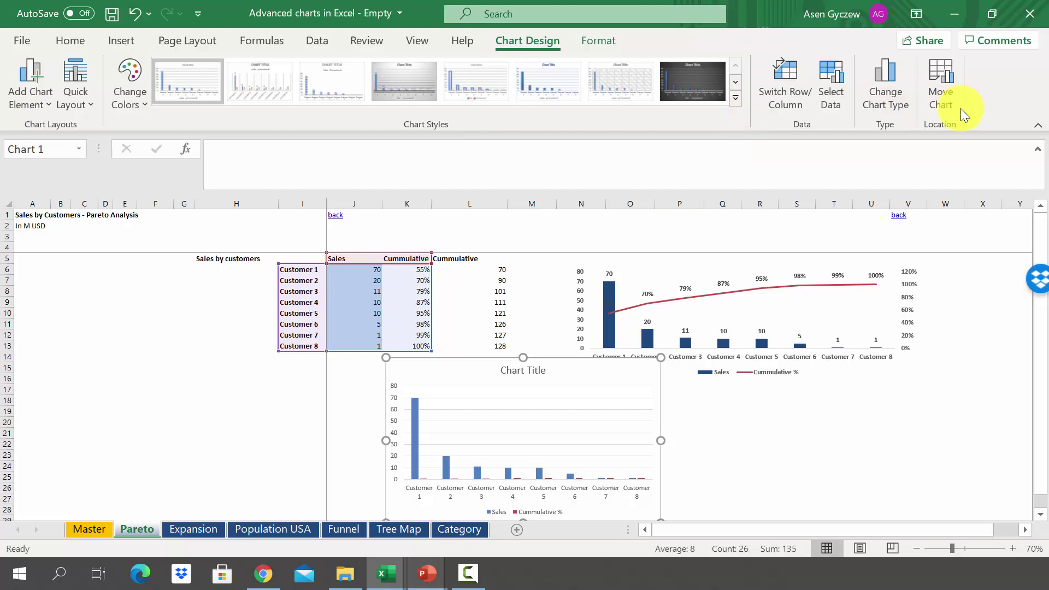
pyautogui.click(893, 107)
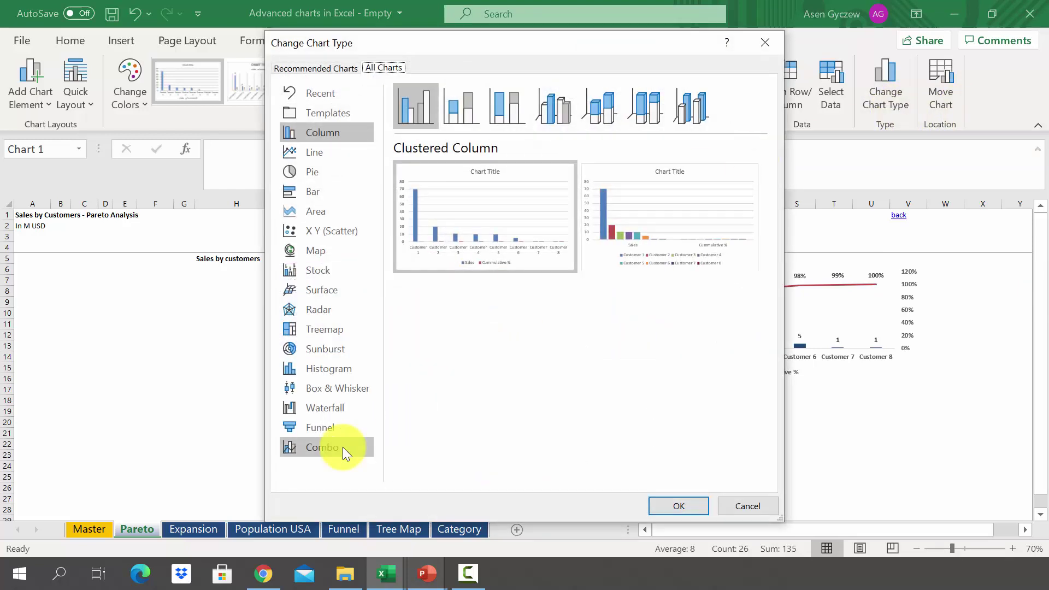
# Step: Make it a Combo chart with Cummulative % on the secondary axis, placed below the original
pyautogui.click(343, 447)
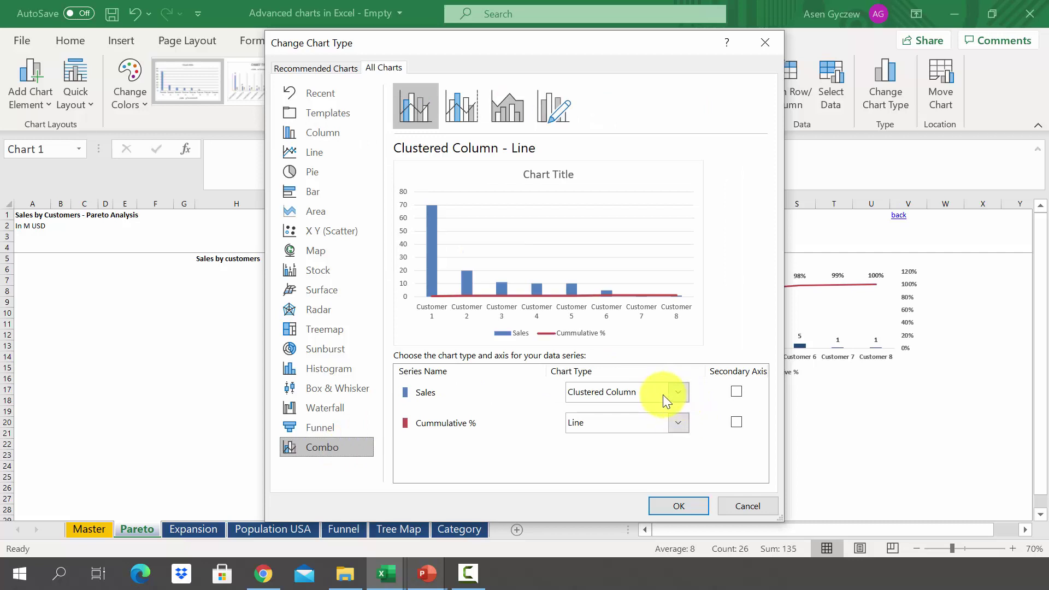
pyautogui.click(729, 423)
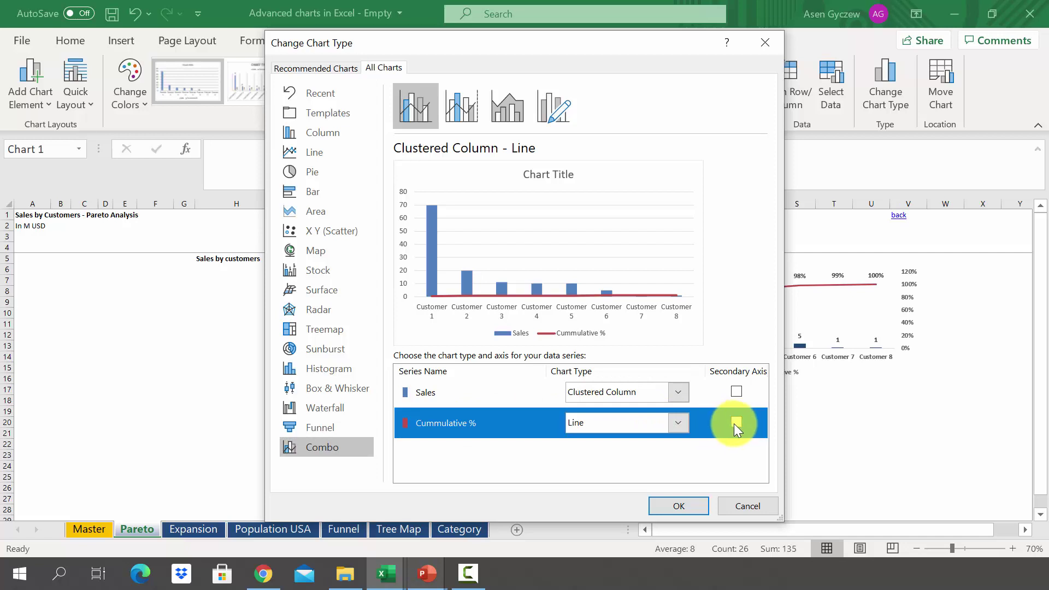
pyautogui.click(733, 424)
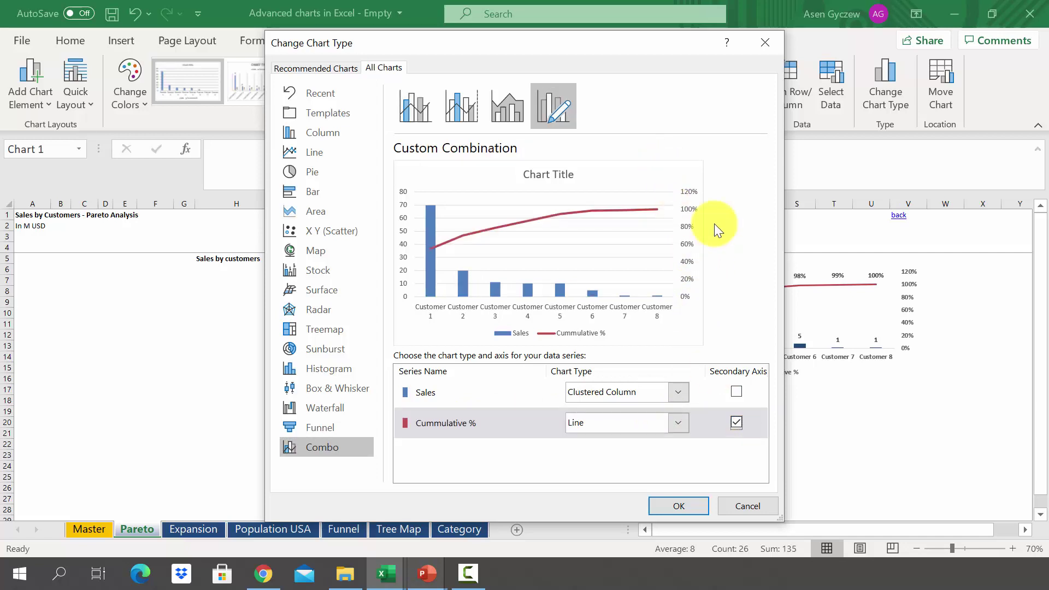
pyautogui.click(693, 505)
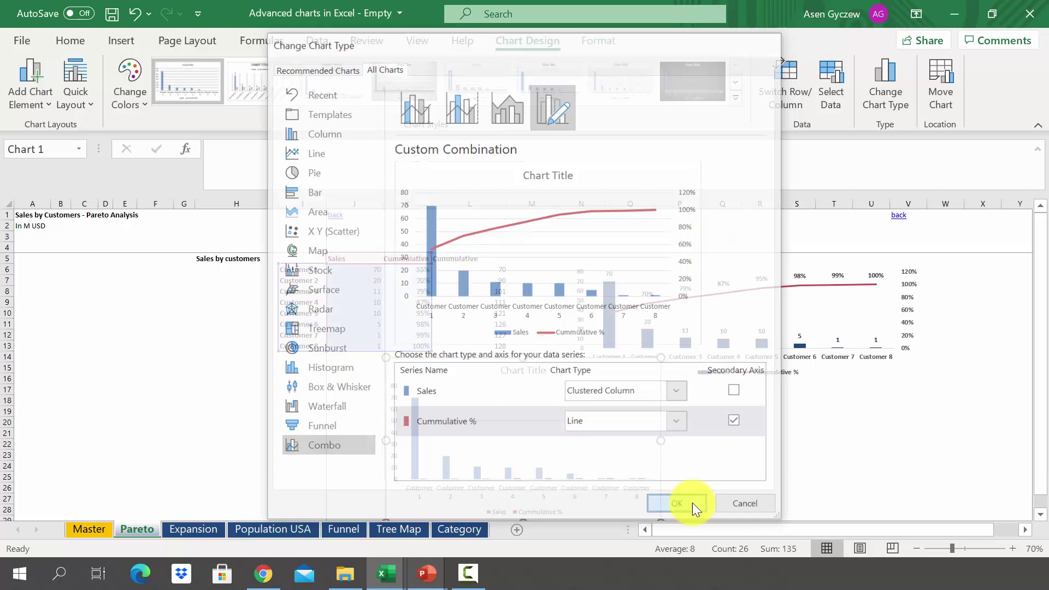
pyautogui.moveTo(585, 356); pyautogui.dragTo(765, 359)
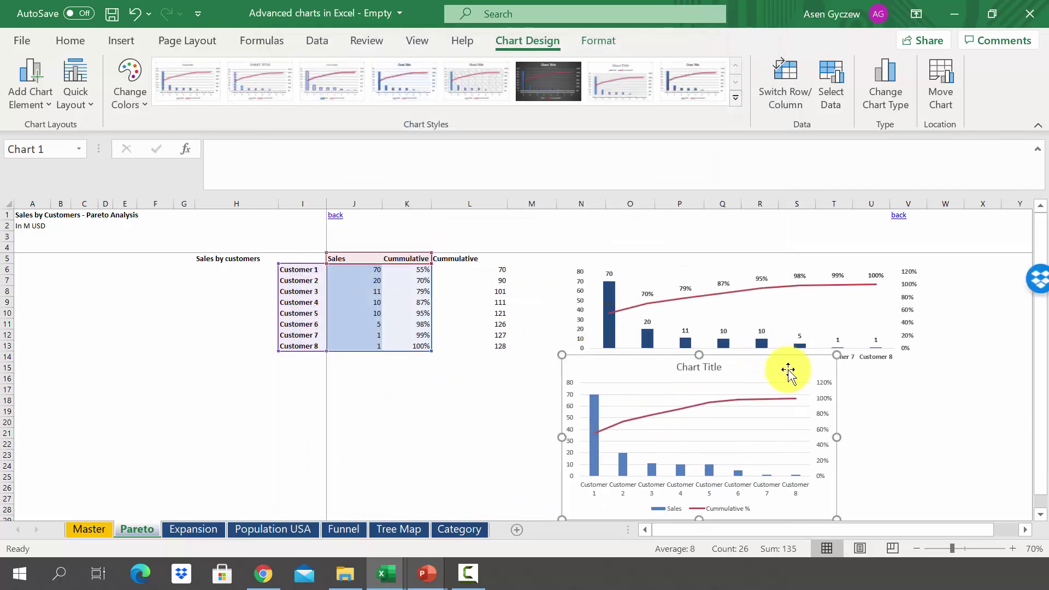
# Step: Widen the combo chart to match the one above and delete its title
pyautogui.moveTo(837, 437); pyautogui.dragTo(937, 437)
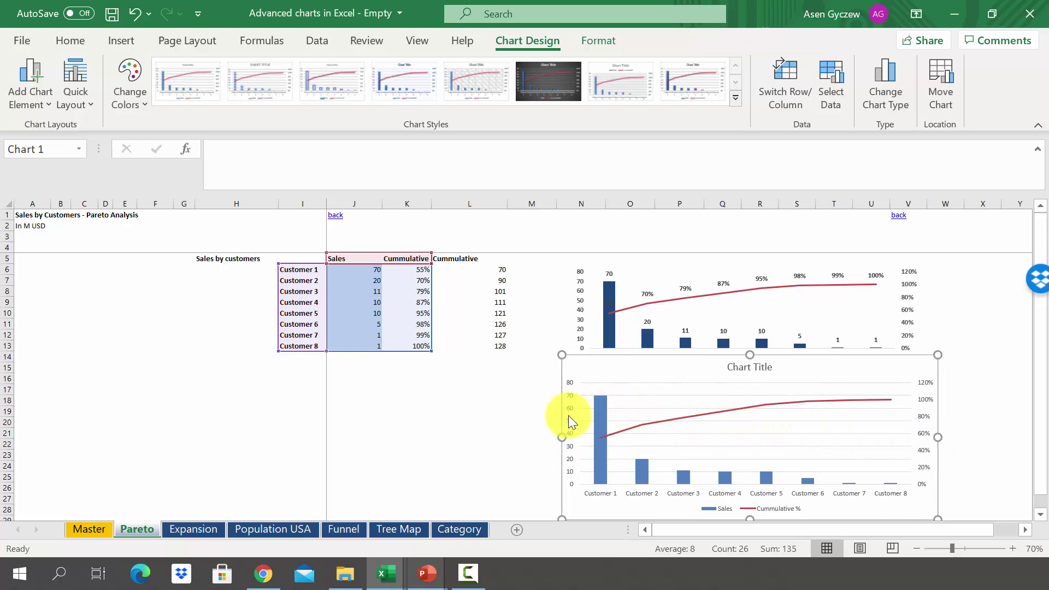
pyautogui.click(628, 396)
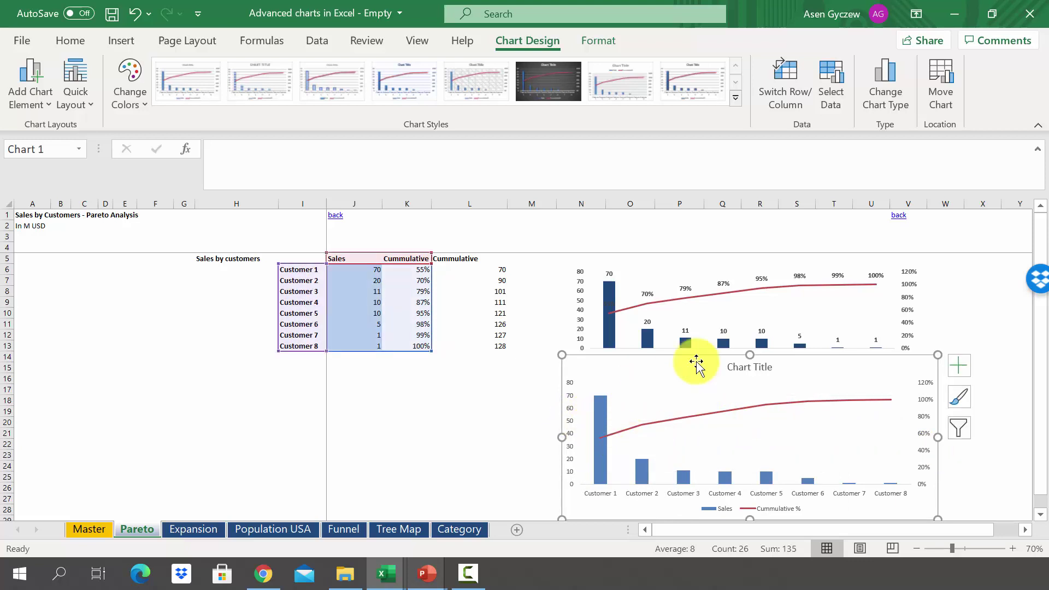
pyautogui.click(742, 368)
pyautogui.press('Delete')
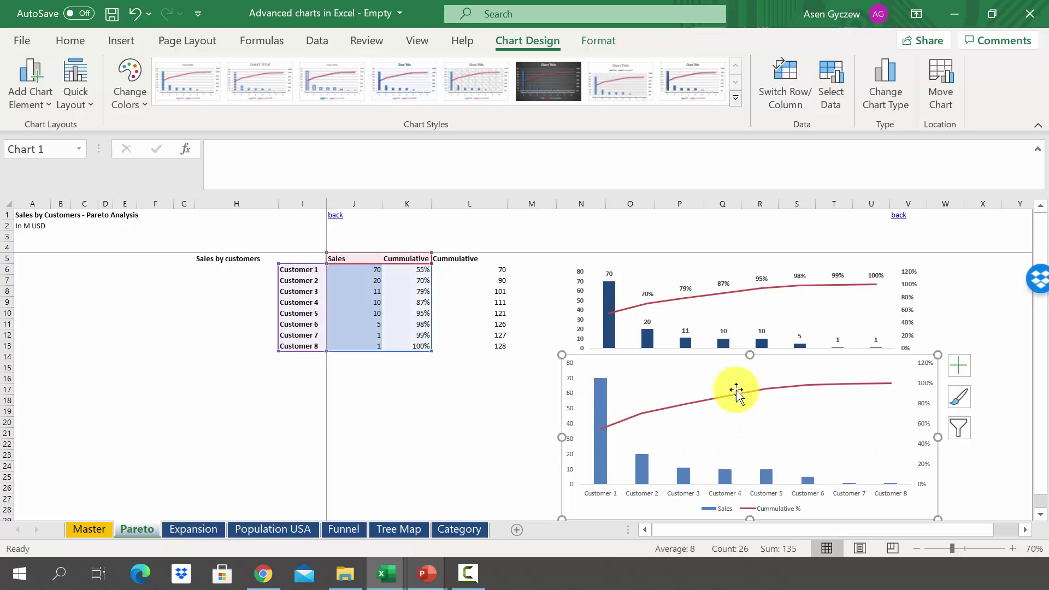
# Step: Fill the Sales columns with dark blue
pyautogui.click(600, 445)
pyautogui.rightClick(601, 444)
pyautogui.click(618, 484)
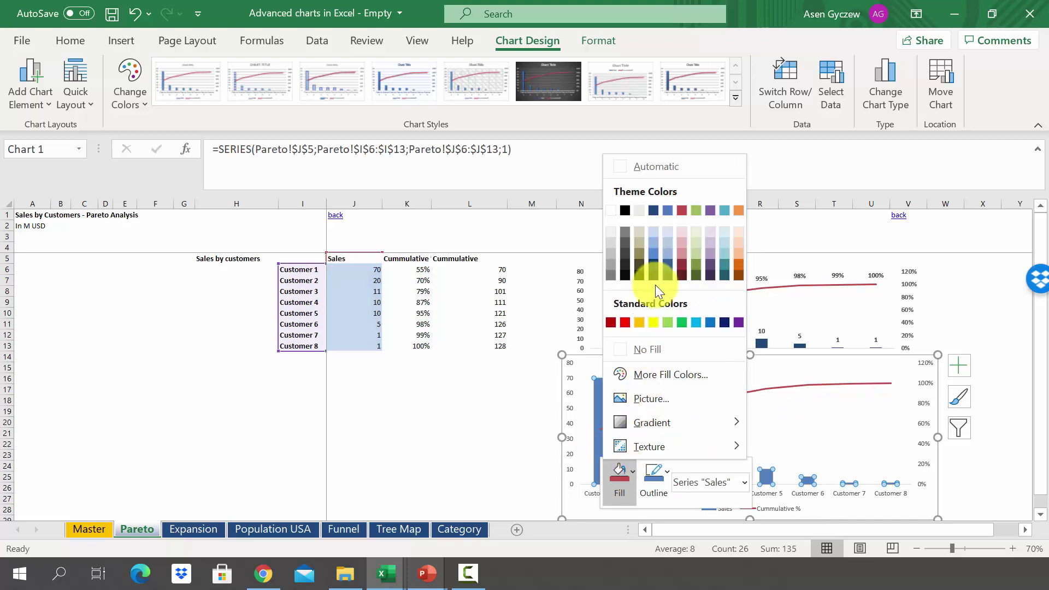
pyautogui.click(681, 288)
pyautogui.click(770, 495)
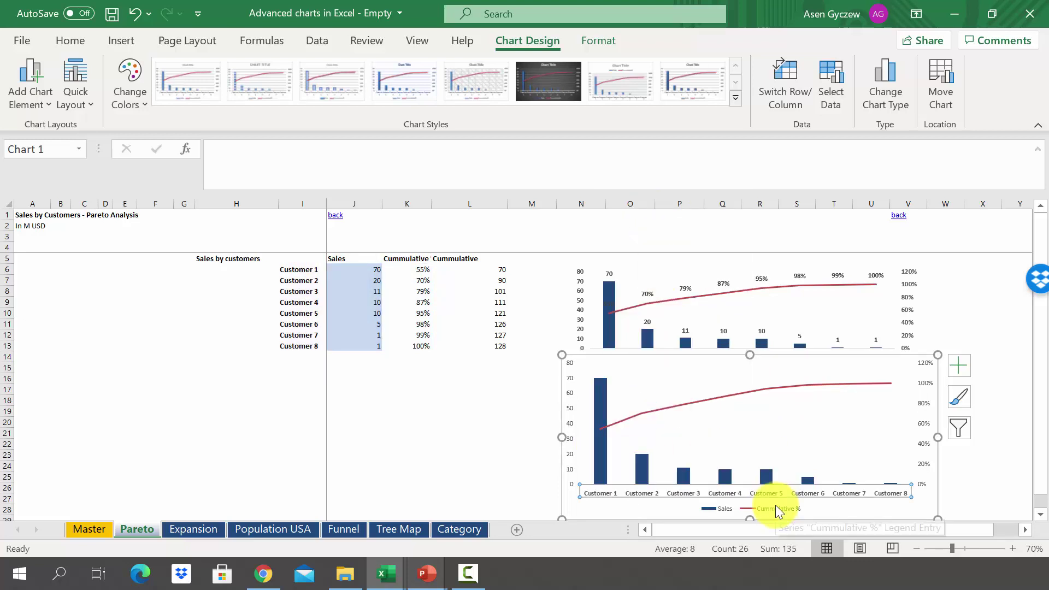
pyautogui.click(776, 506)
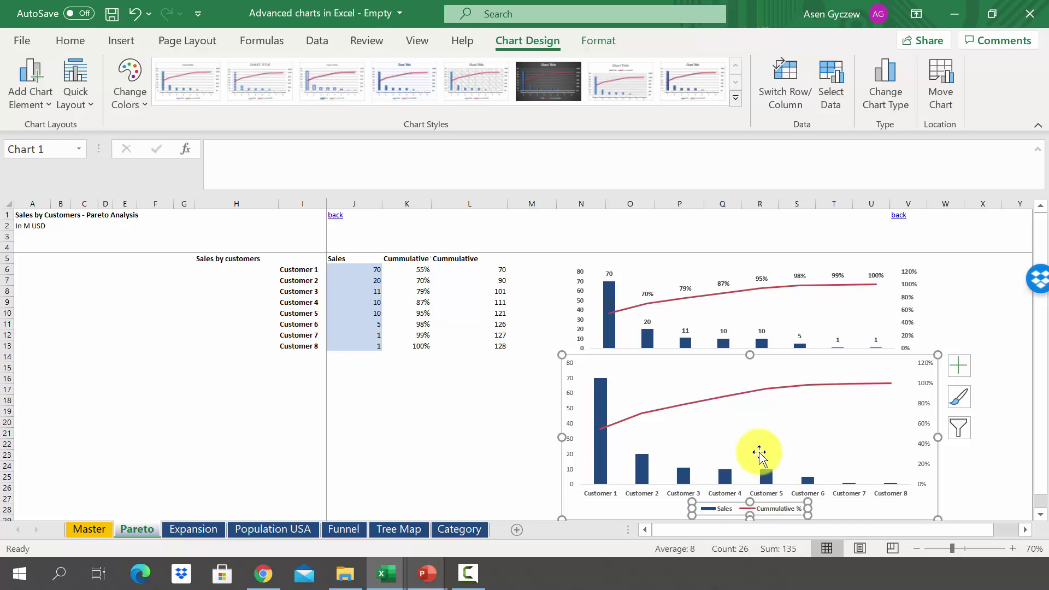
# Step: Add percentage data labels to the Cumulative % line
pyautogui.click(704, 398)
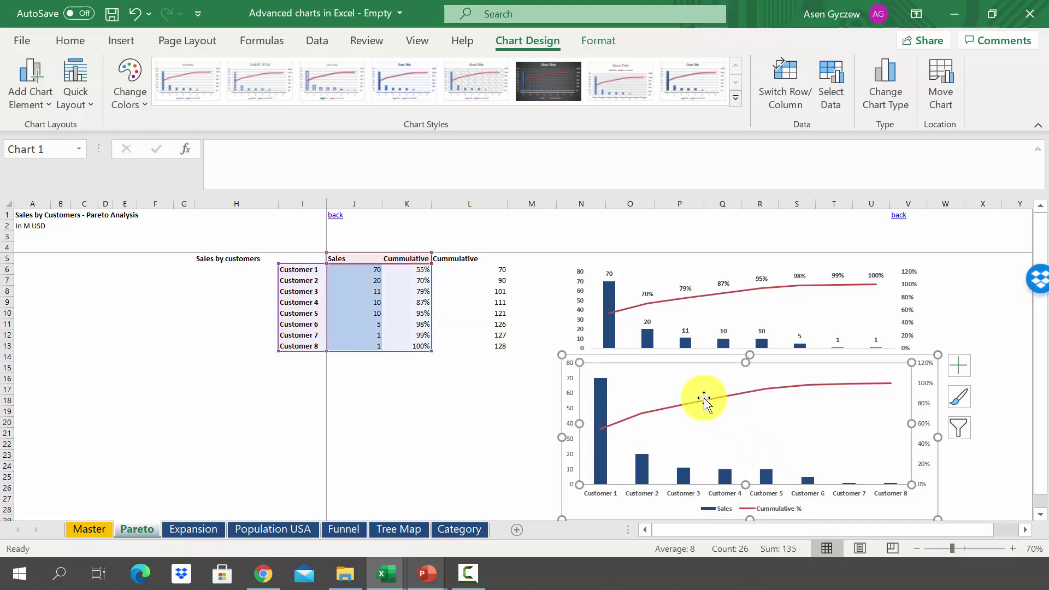
pyautogui.click(704, 402)
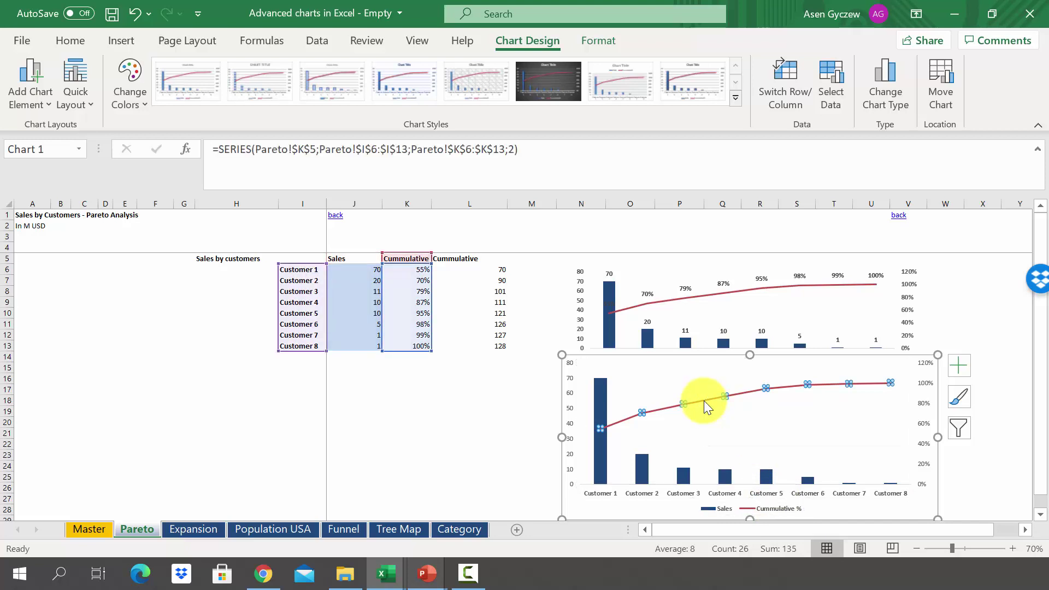
pyautogui.rightClick(704, 401)
pyautogui.click(763, 341)
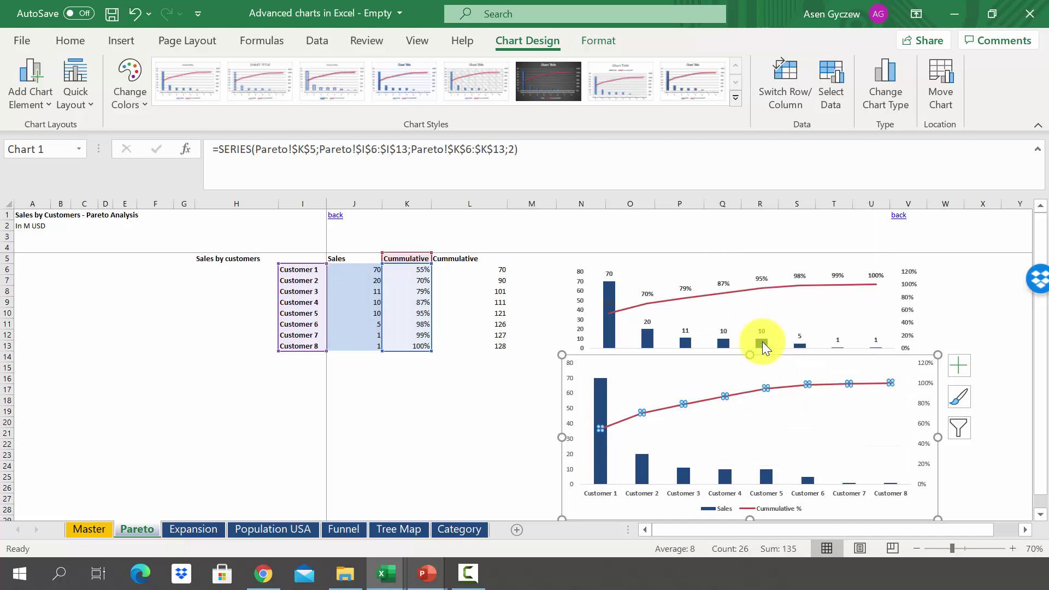
# Step: Add value labels (70 down to 1) to the Sales columns
pyautogui.click(599, 402)
pyautogui.rightClick(598, 398)
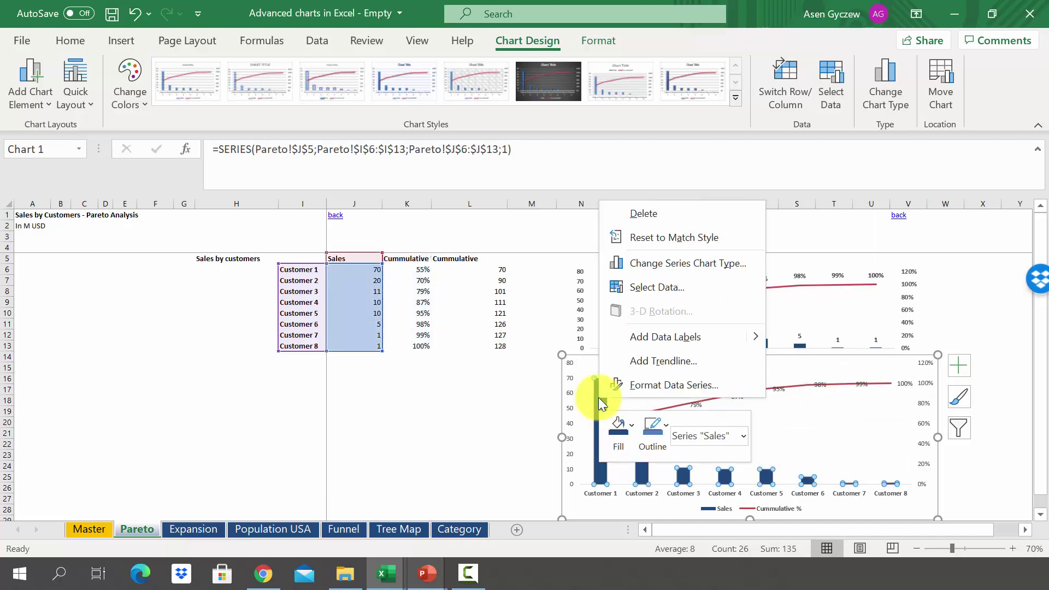
pyautogui.click(667, 337)
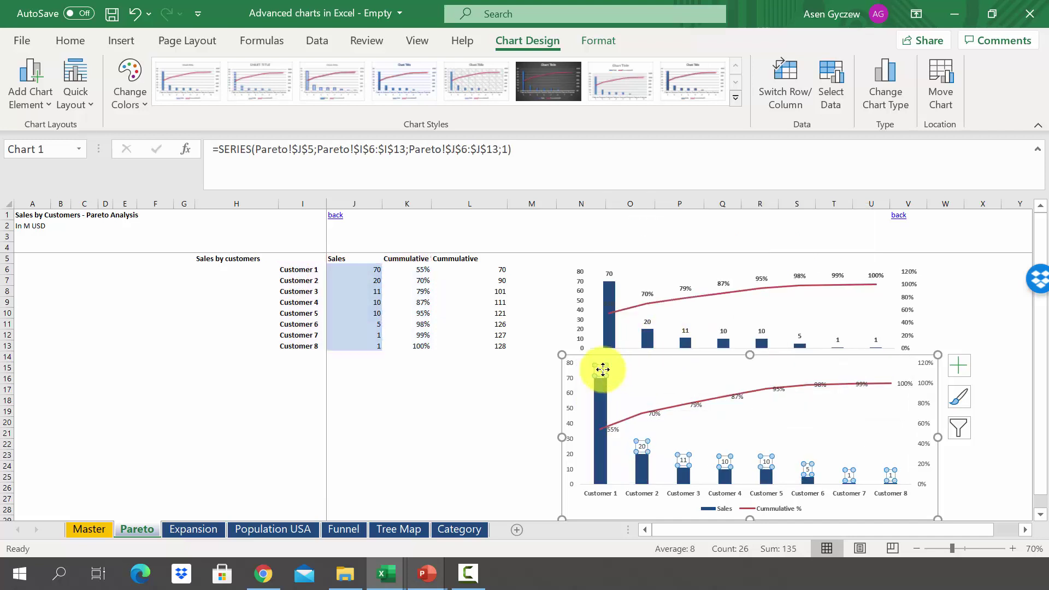
pyautogui.click(695, 404)
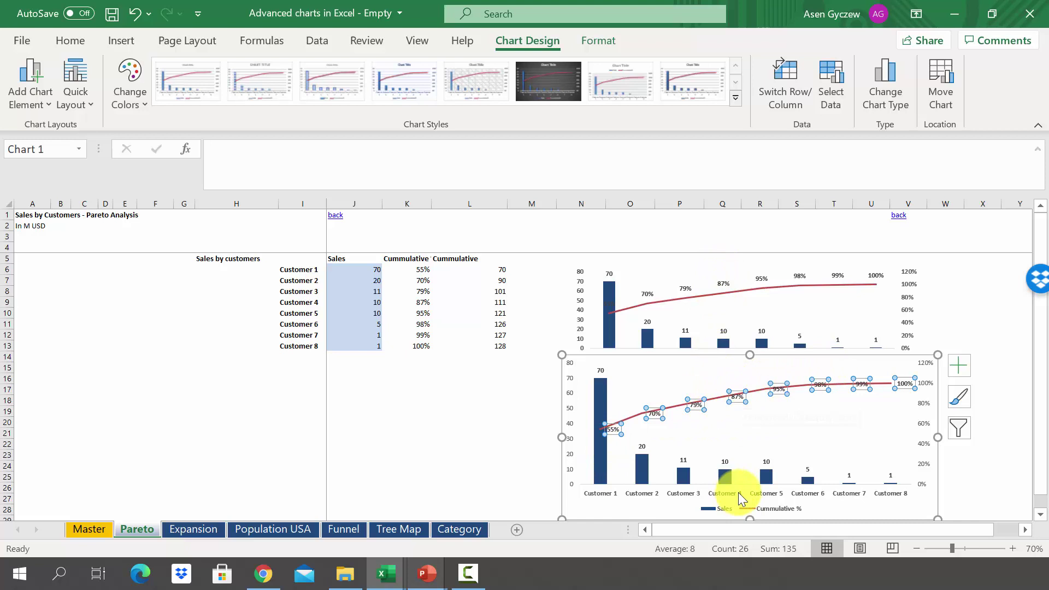
pyautogui.rightClick(697, 398)
pyautogui.click(721, 390)
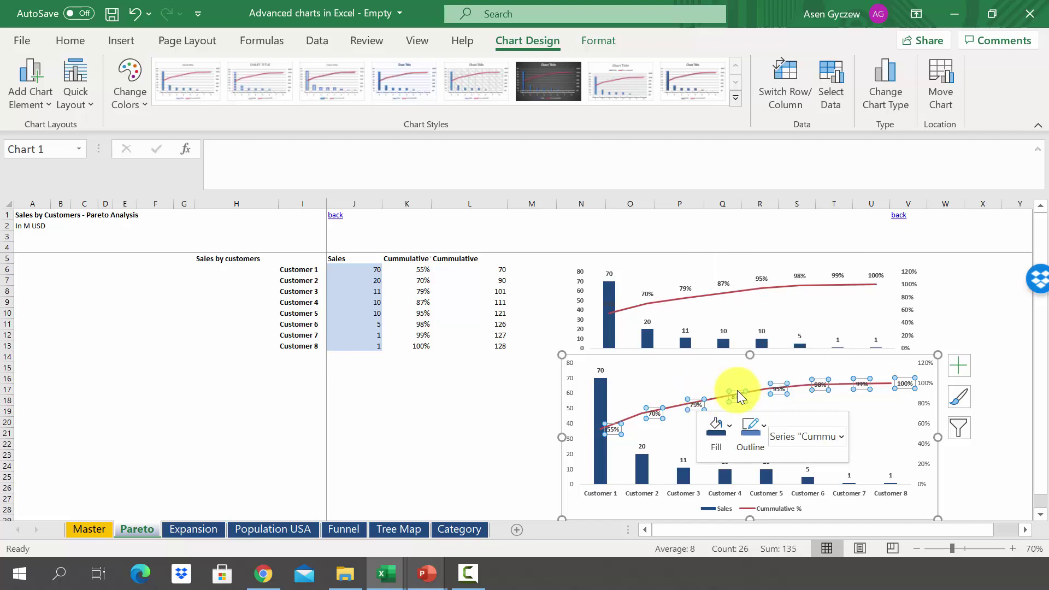
# Step: Set the Label Position of the cumulative % labels to Above
pyautogui.scroll(-2, 899, 369)
pyautogui.scroll(-2, 899, 369)
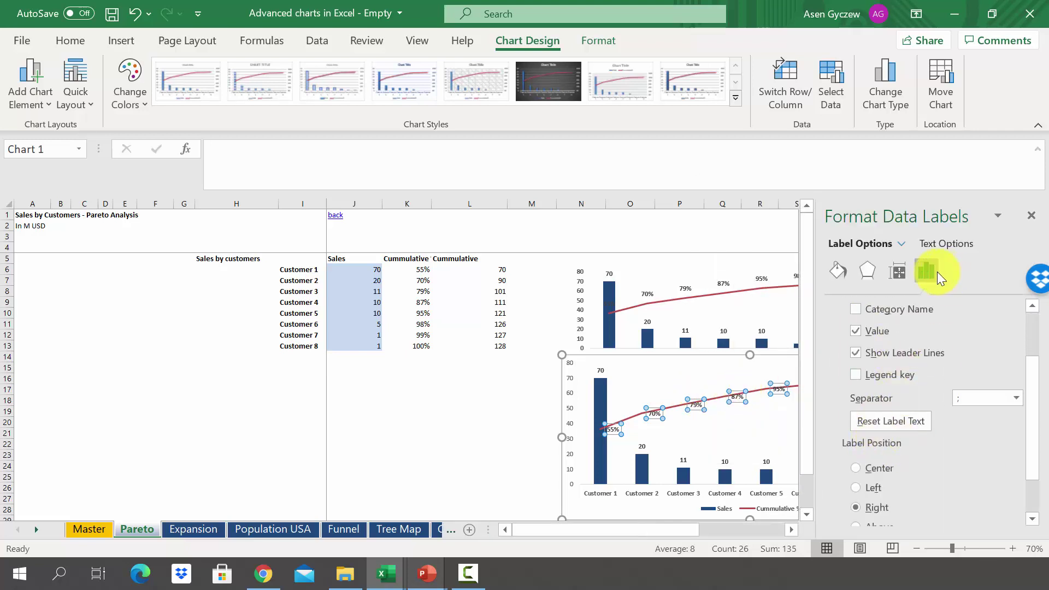
pyautogui.scroll(-2, 913, 429)
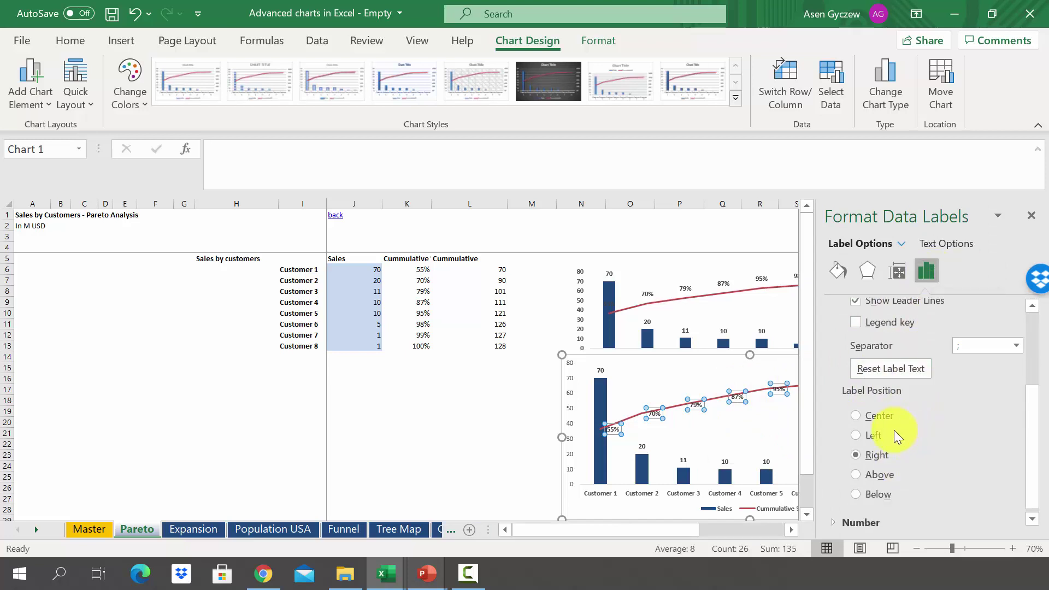
pyautogui.click(883, 474)
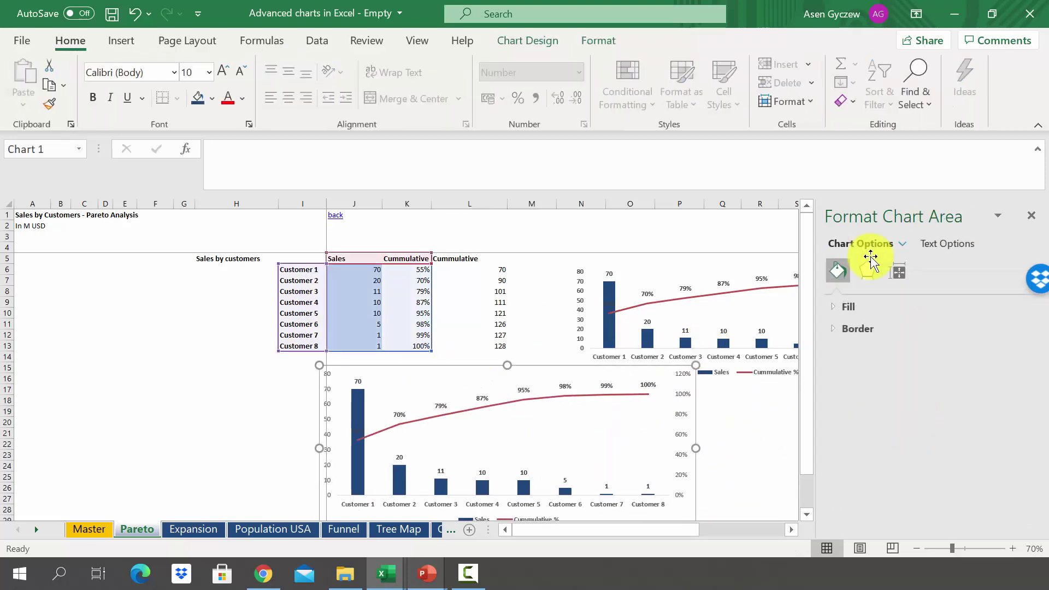
# Step: Close the Format pane and shrink the lower chart slightly to sit beneath the original
pyautogui.click(1031, 215)
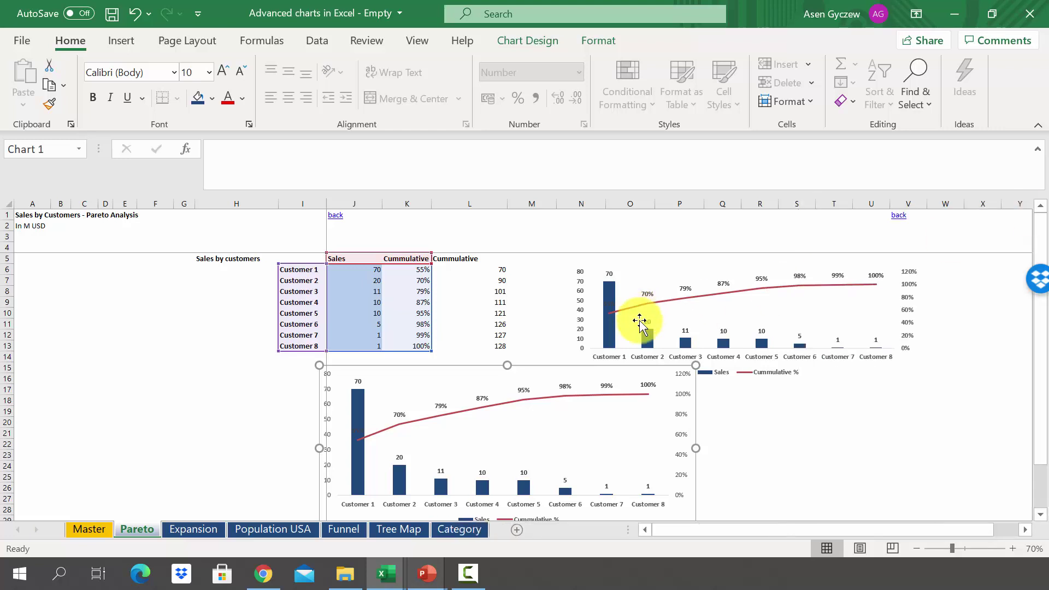
pyautogui.moveTo(506, 365); pyautogui.dragTo(706, 352)
pyautogui.keyDown('ctrl'); pyautogui.scroll(-1, 754, 433); pyautogui.keyUp('ctrl')
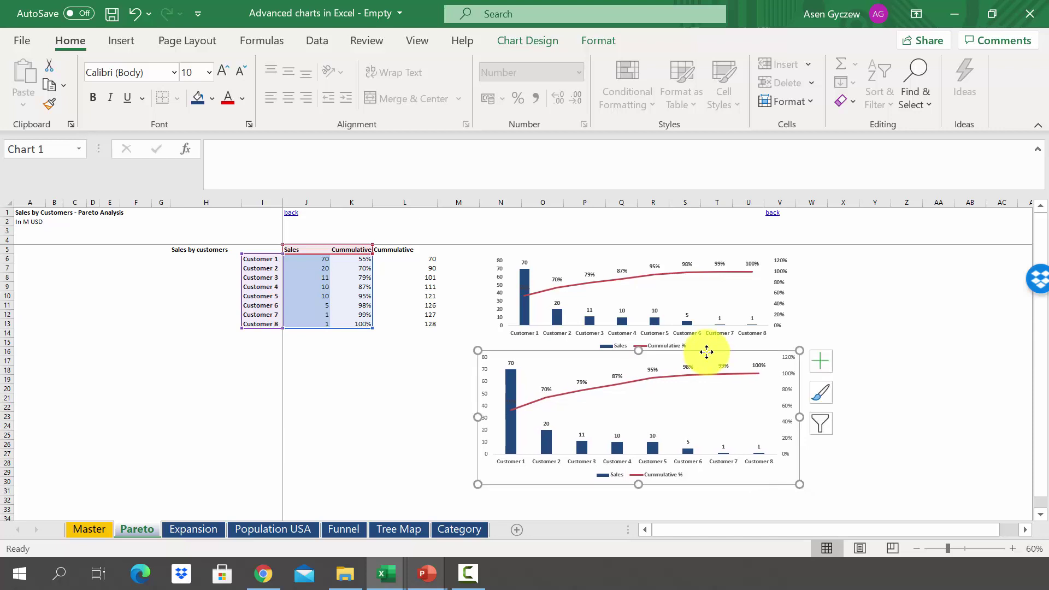
# Step: Set the lower chart's border to No Outline
pyautogui.rightClick(707, 352)
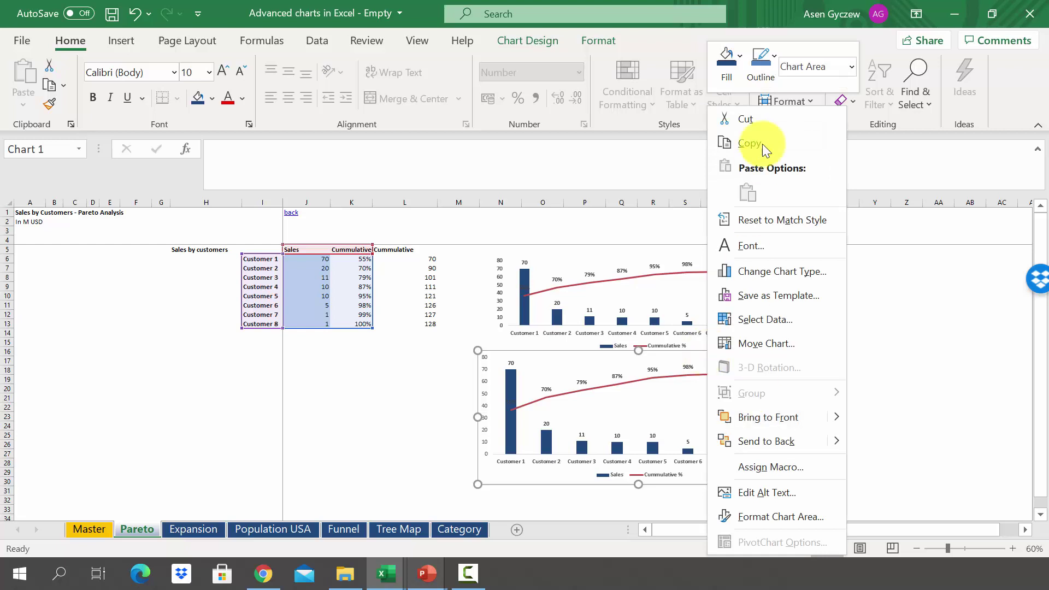
pyautogui.click(762, 81)
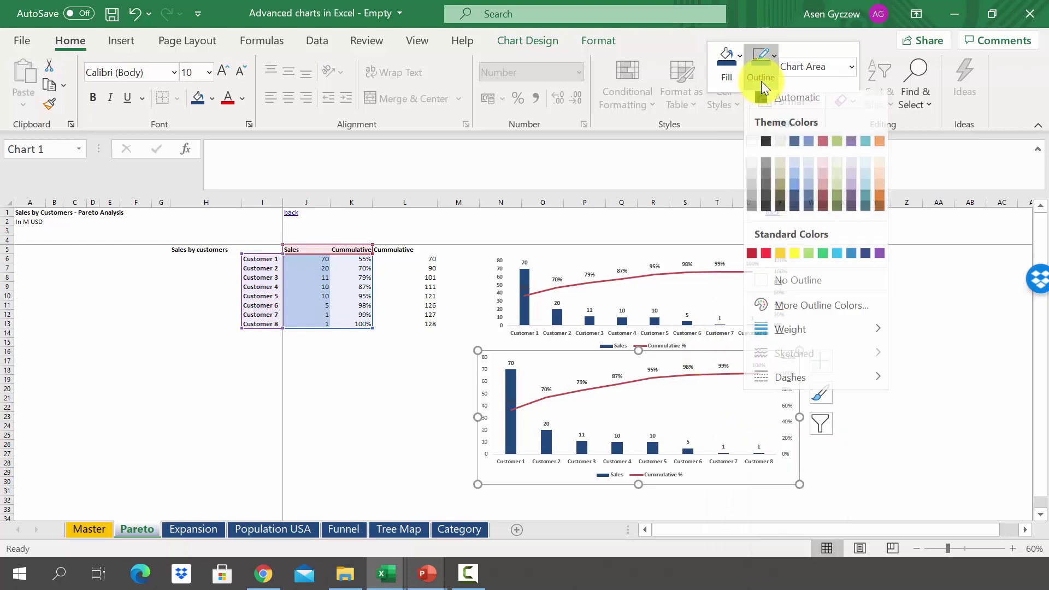
pyautogui.click(806, 286)
pyautogui.click(860, 352)
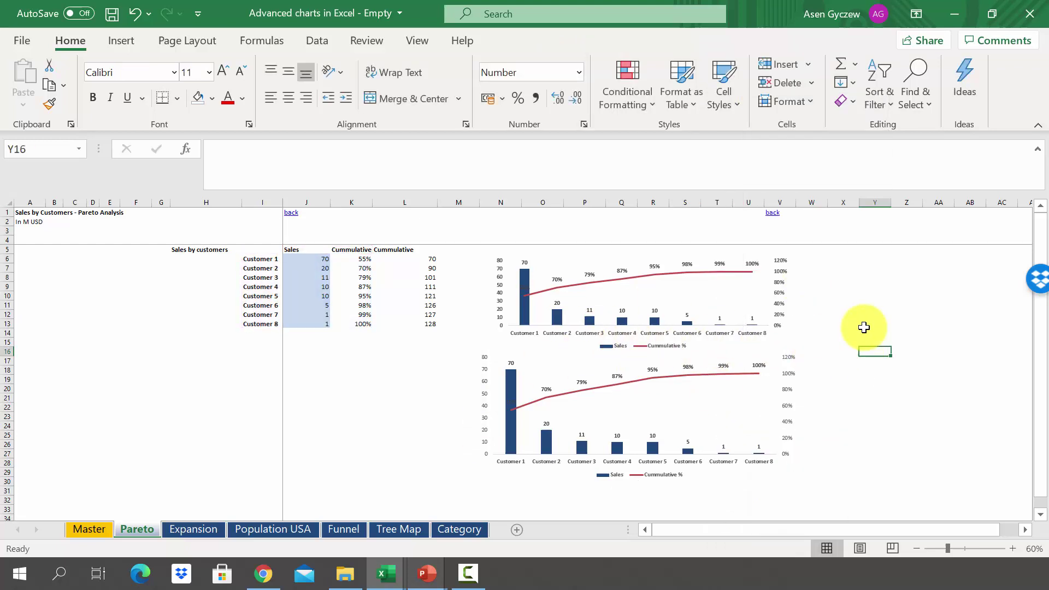